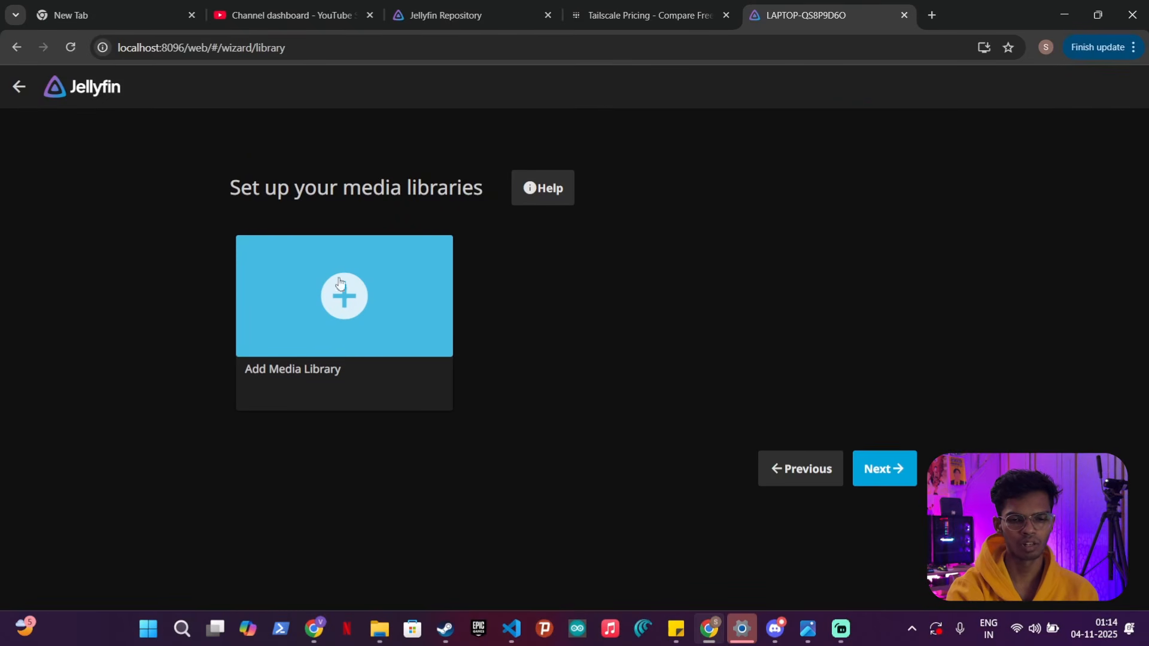
Add a media library with content type Movies and the folder D:\summa\For Testing\Movies
click(348, 306)
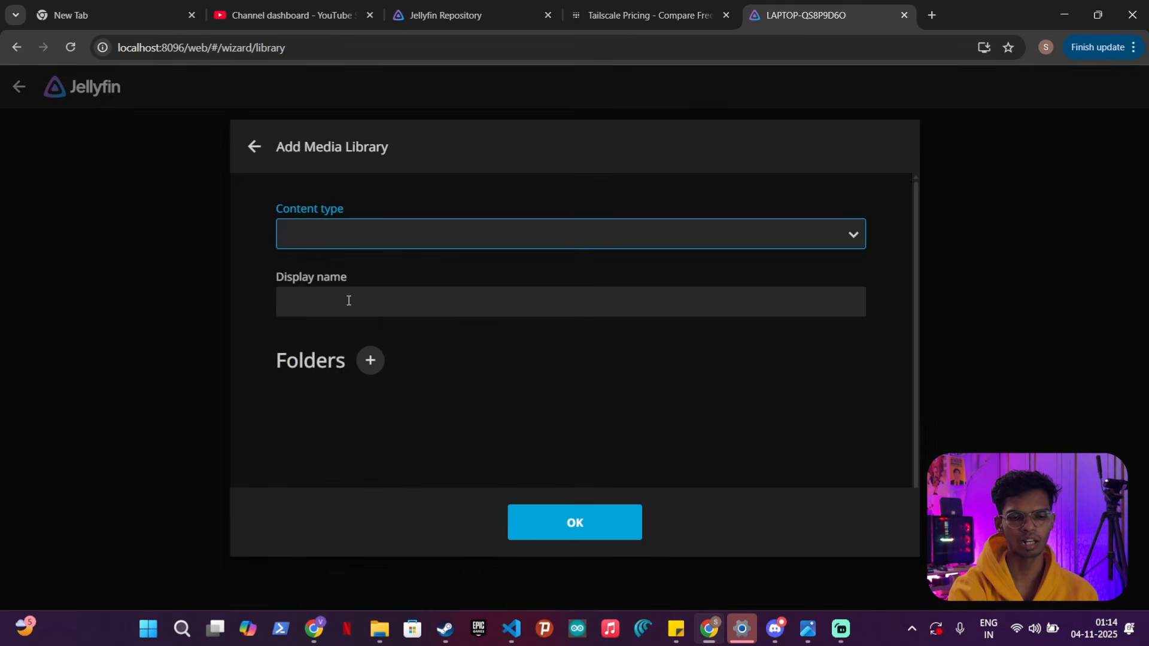
click(359, 239)
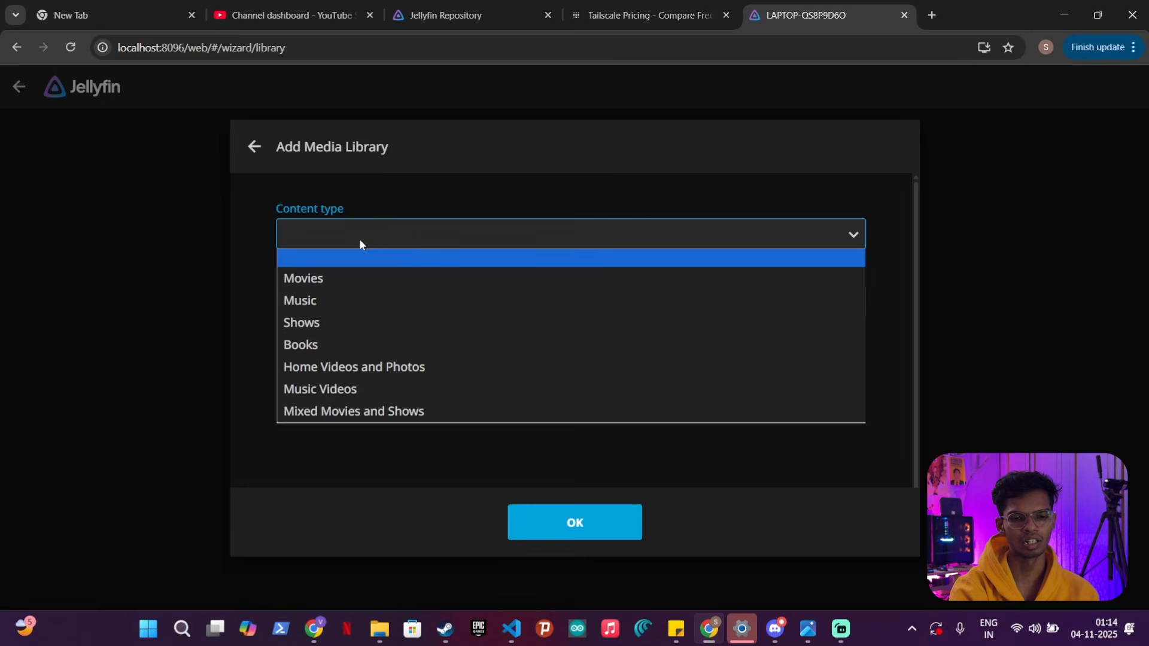
click(312, 278)
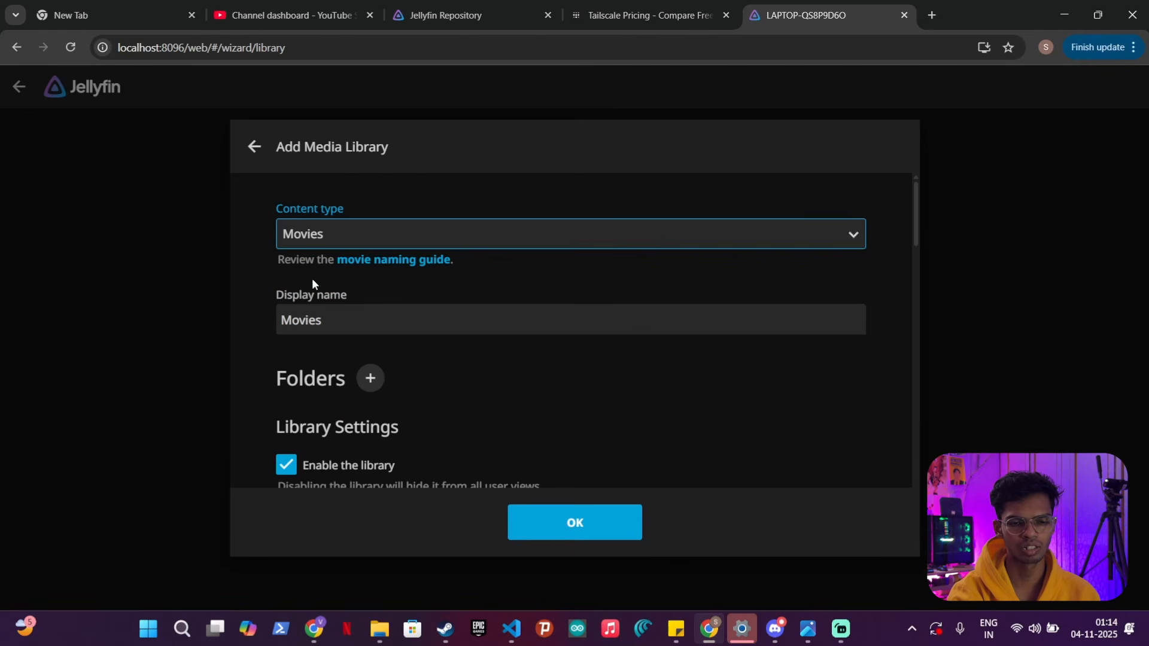
click(371, 377)
click(362, 361)
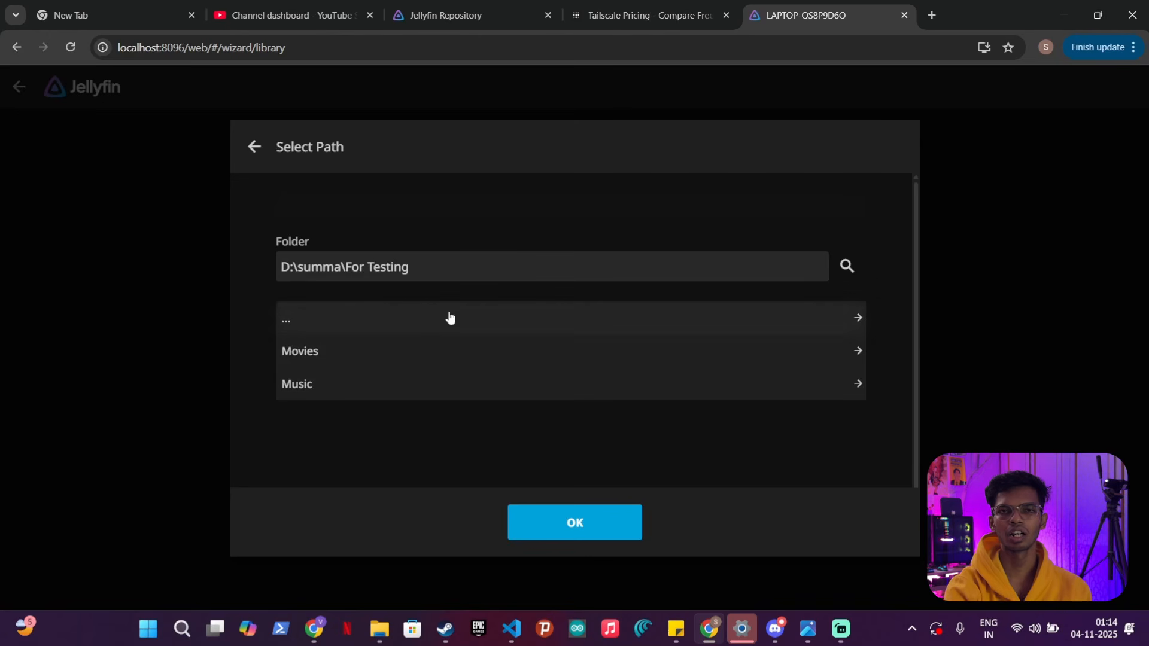
click(385, 354)
click(553, 520)
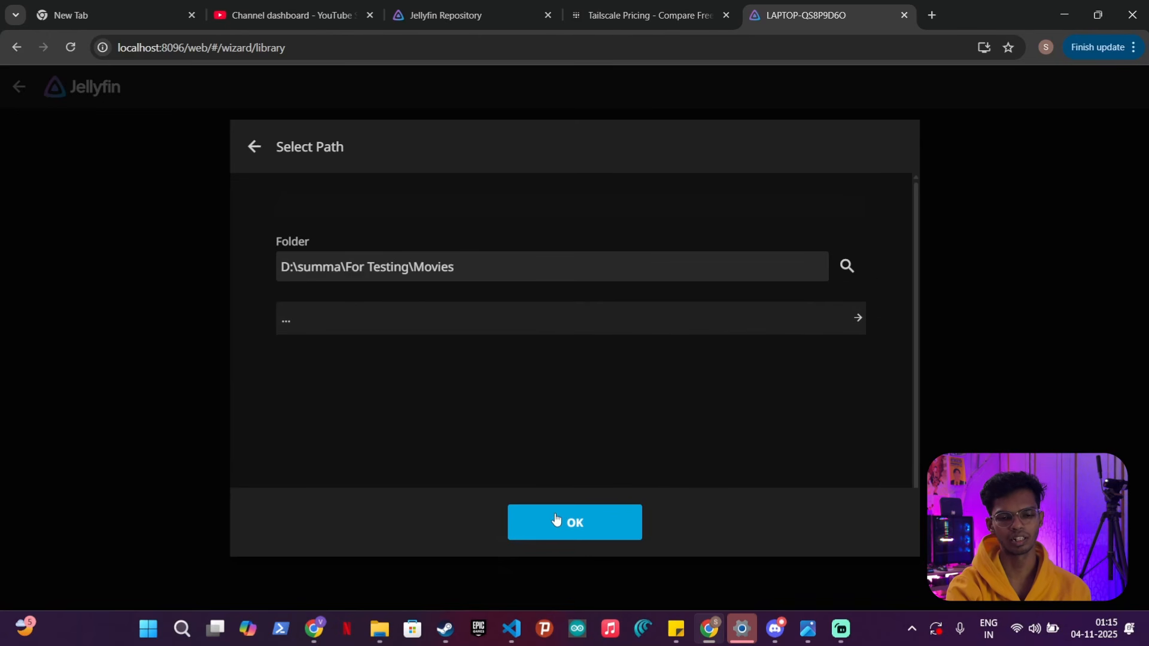
Review the Movies library's metadata, image and trickplay settings, and save the library with the defaults
scroll(522, 400, down, 6)
scroll(522, 401, up, 2)
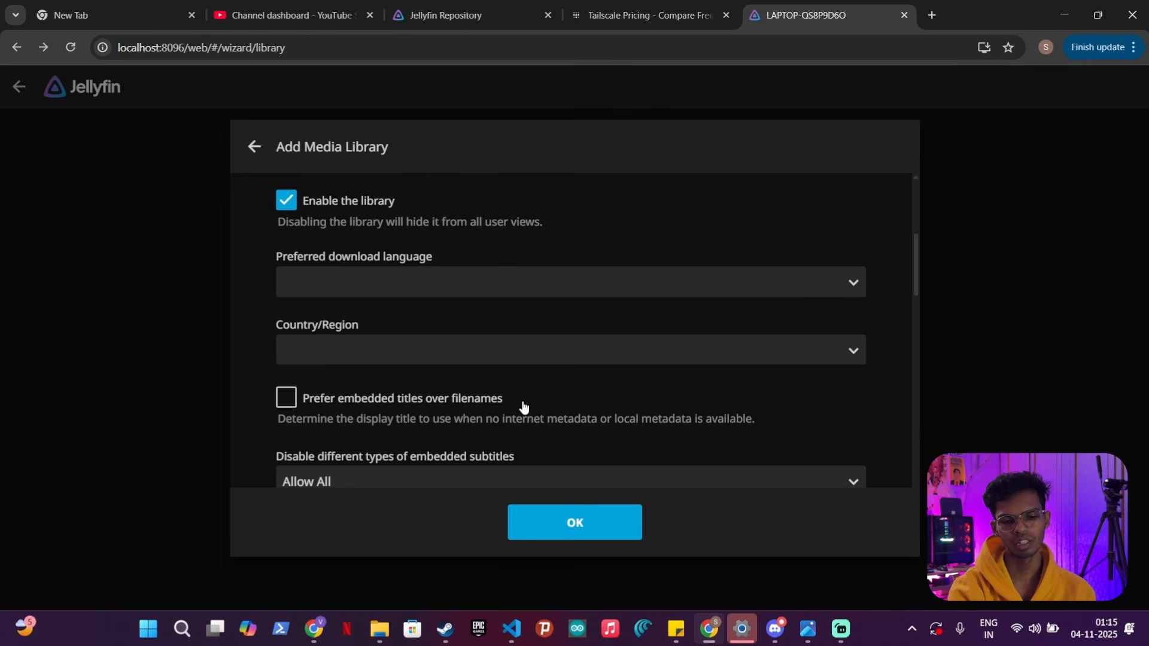
scroll(522, 400, down, 1)
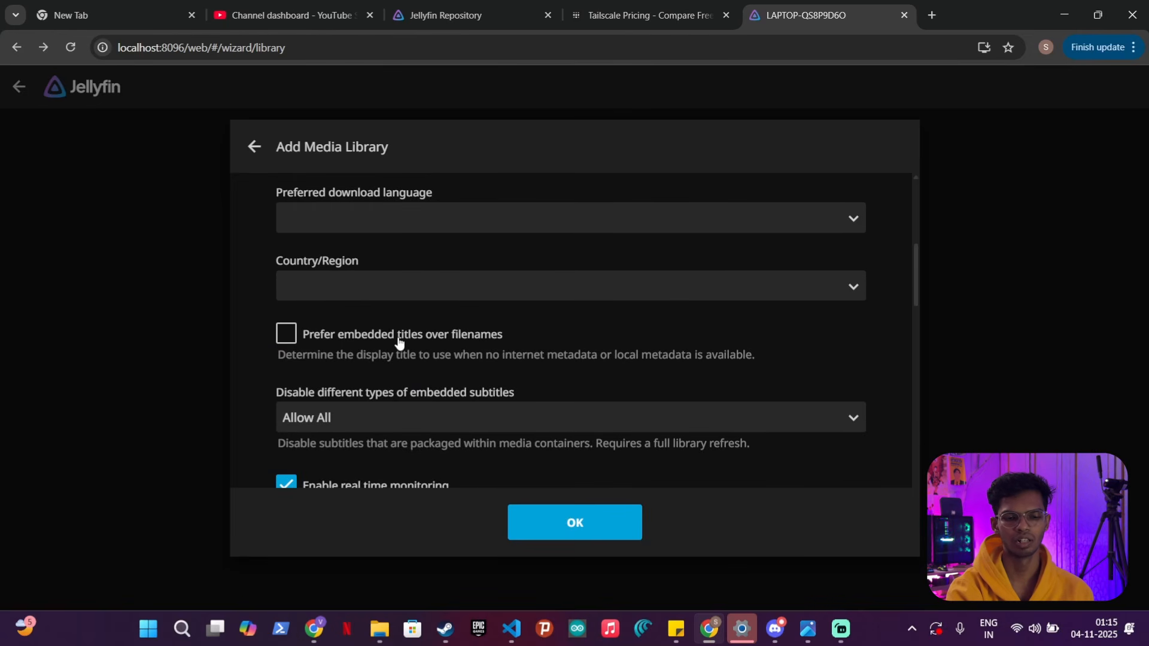
scroll(398, 340, down, 7)
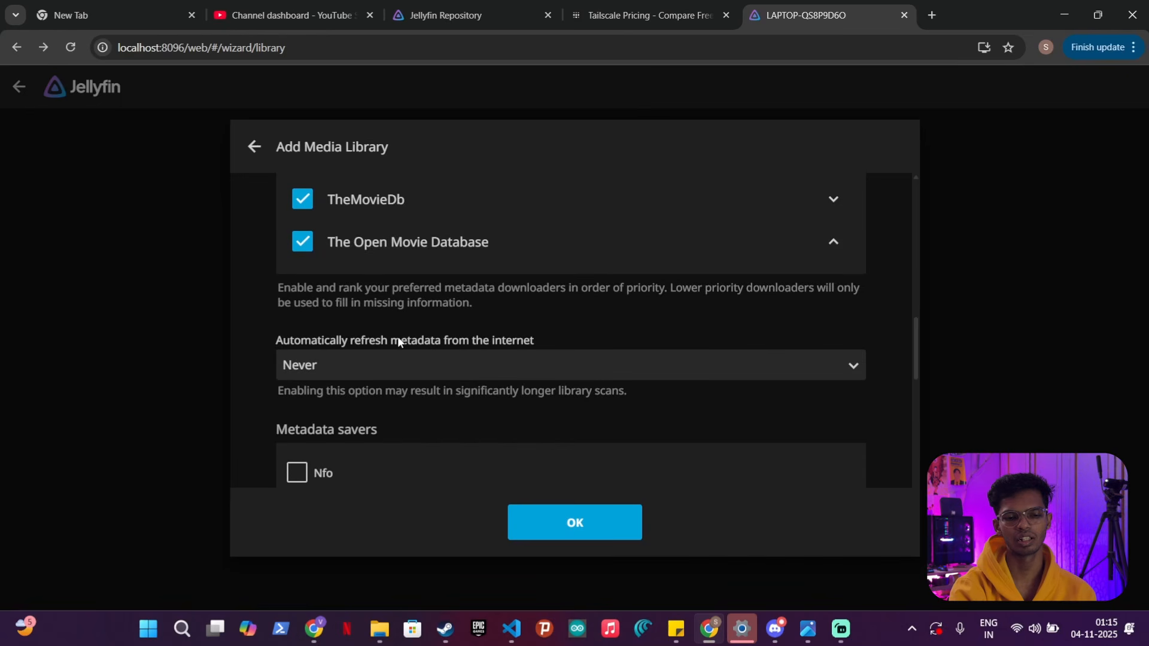
scroll(398, 340, down, 3)
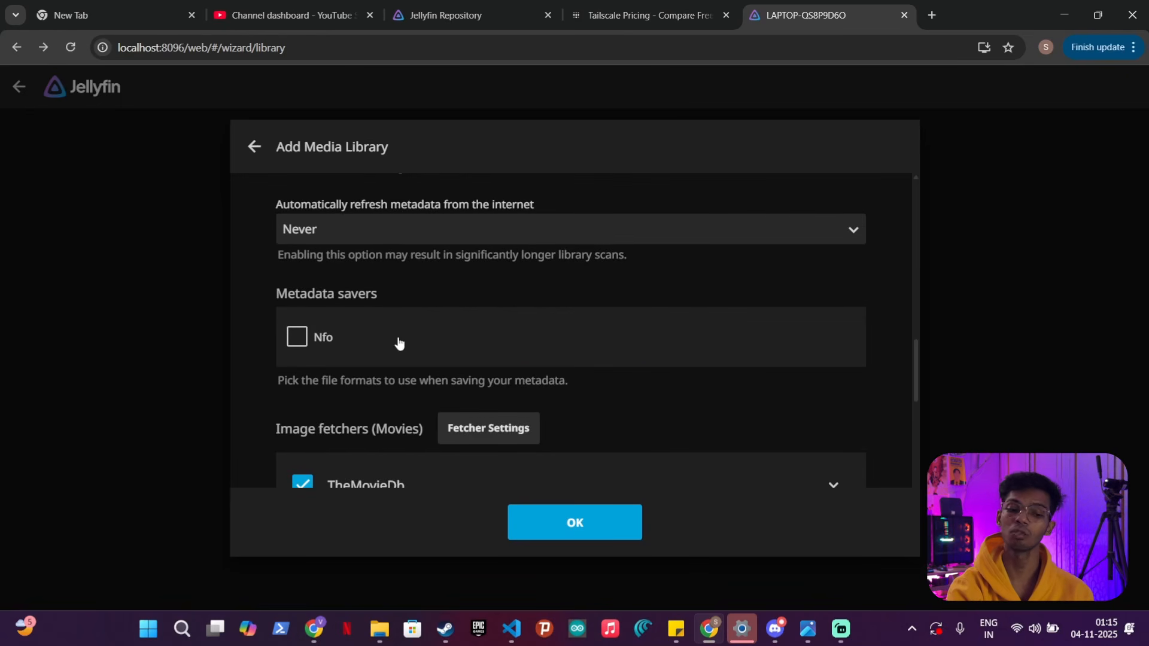
scroll(398, 342, down, 10)
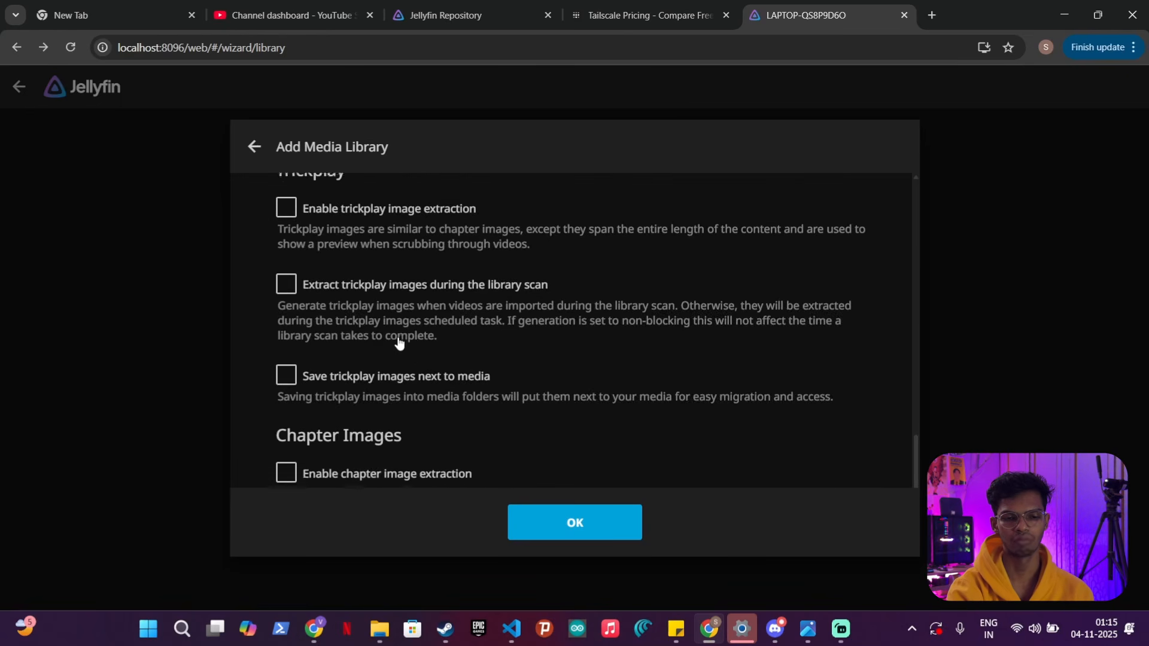
scroll(398, 341, down, 3)
click(552, 529)
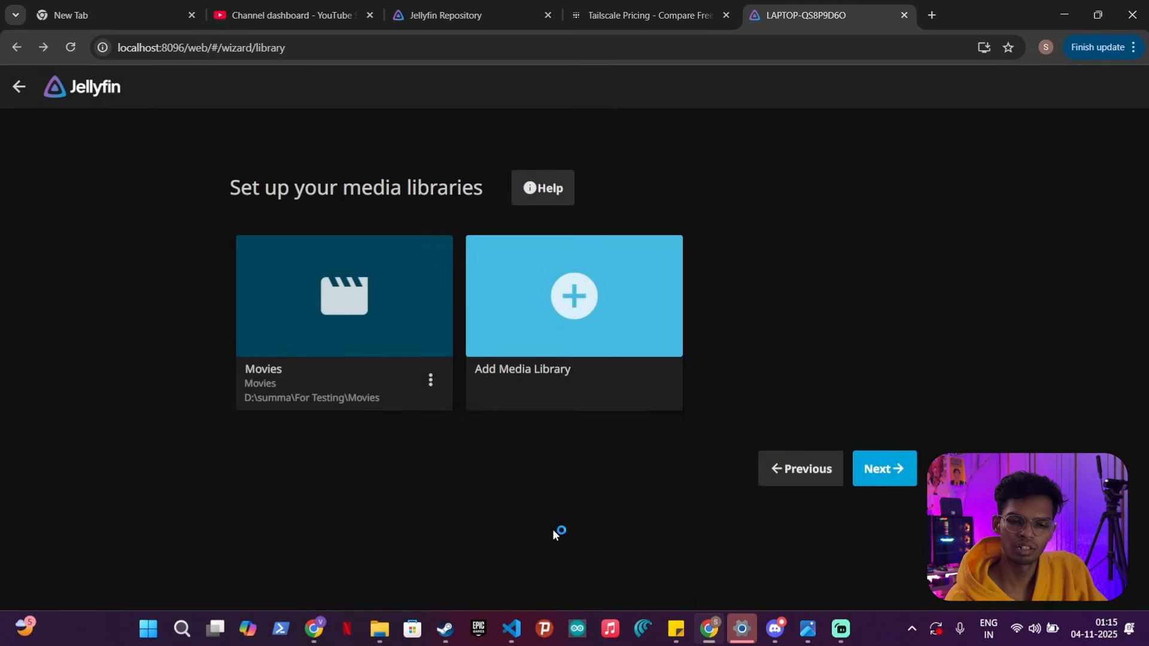
Finish the setup wizard with English and United States as metadata defaults and remote connections allowed
click(877, 469)
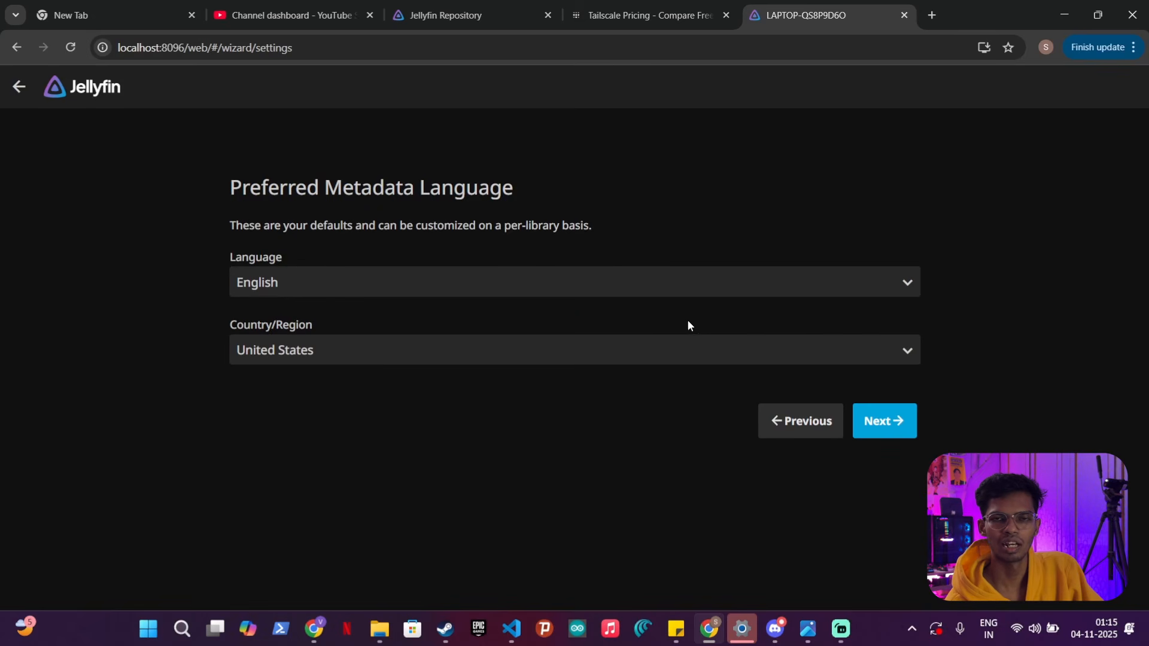
click(896, 423)
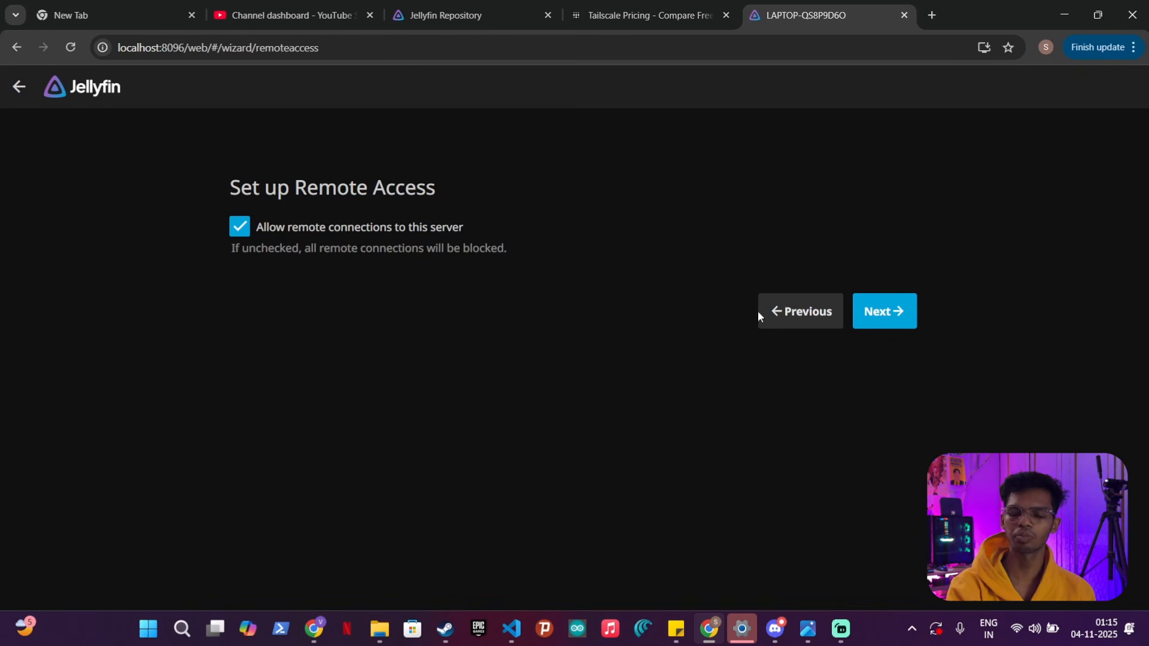
click(885, 320)
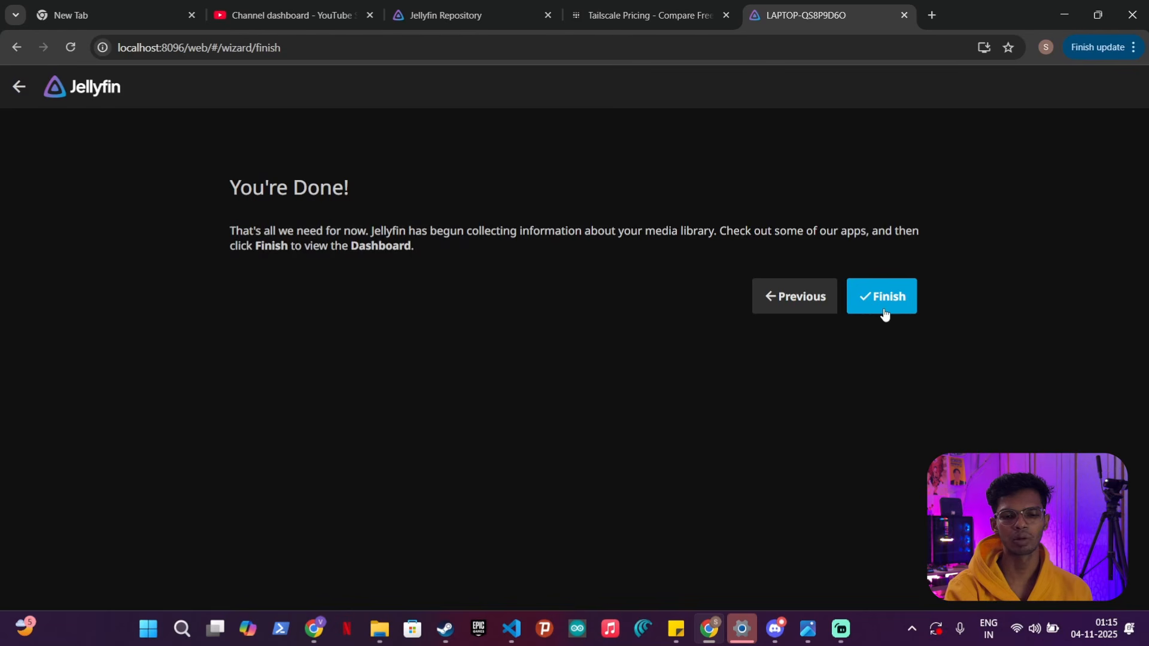
click(885, 313)
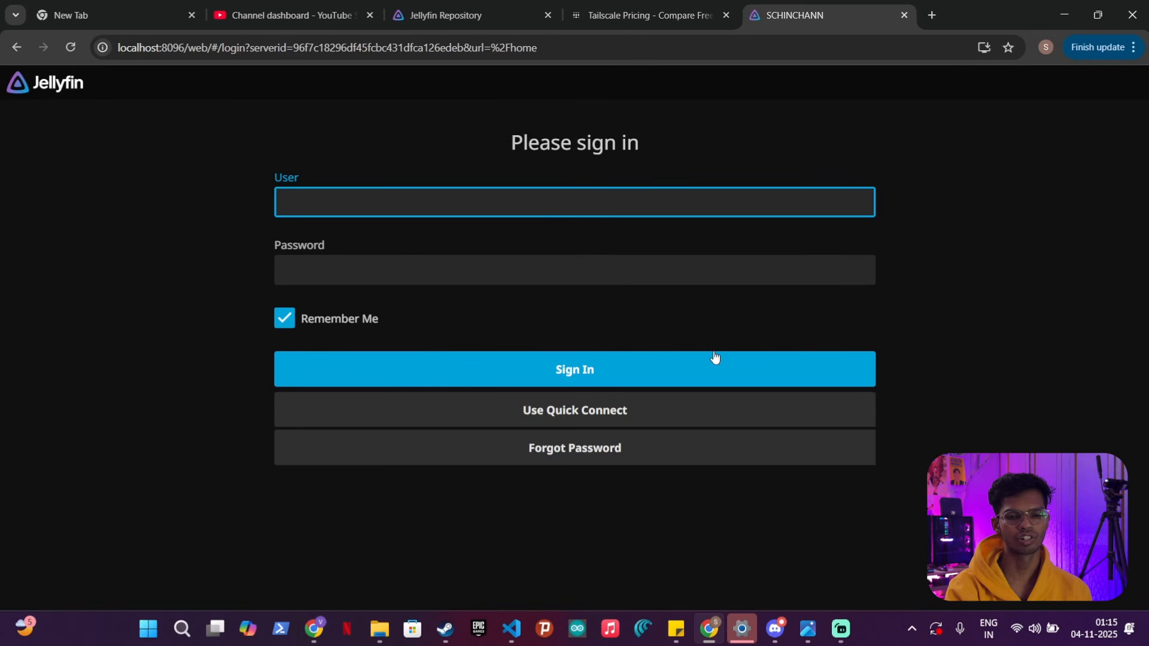
Sign in to the server with the account's user name and password and view the recently added movies
text(SCHINCHANN)
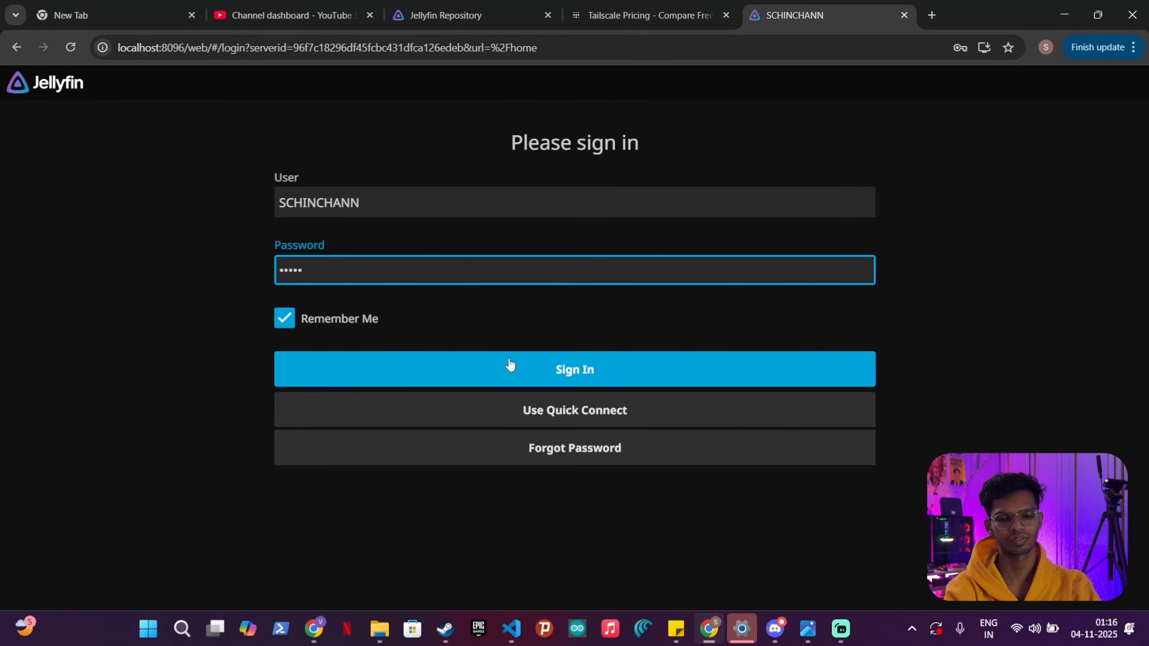
click(509, 361)
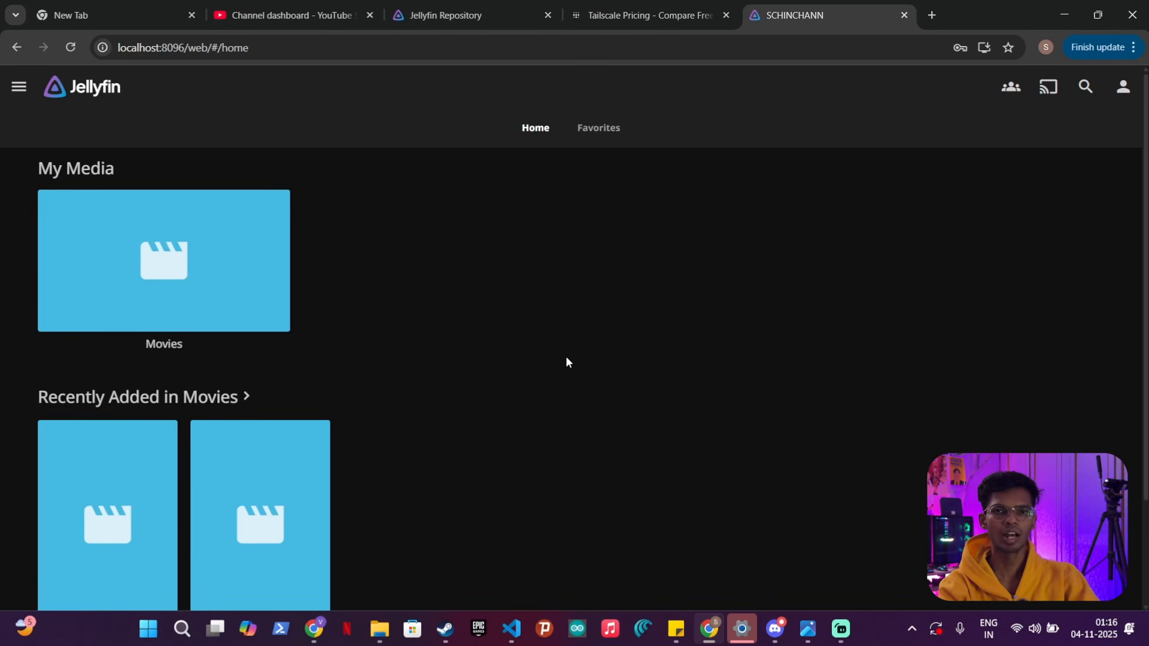
scroll(565, 356, down, 2)
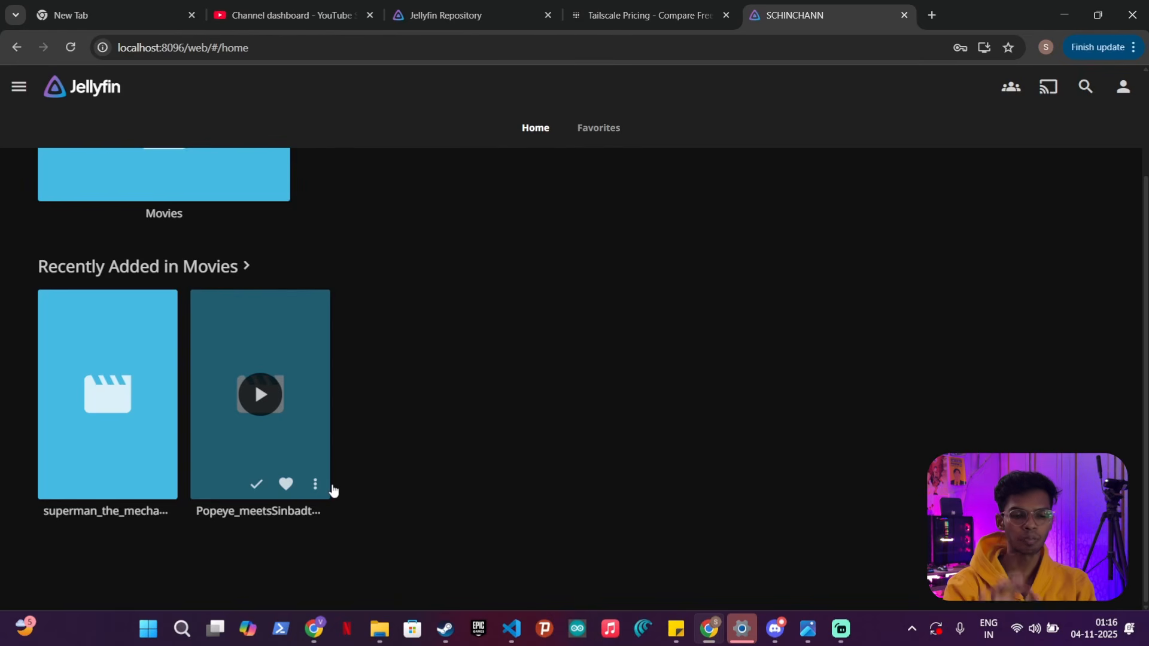
Switch to the Google search results in the other Chrome window and check the public domain status of the Popeye and Superman shorts
key(alt+Tab)
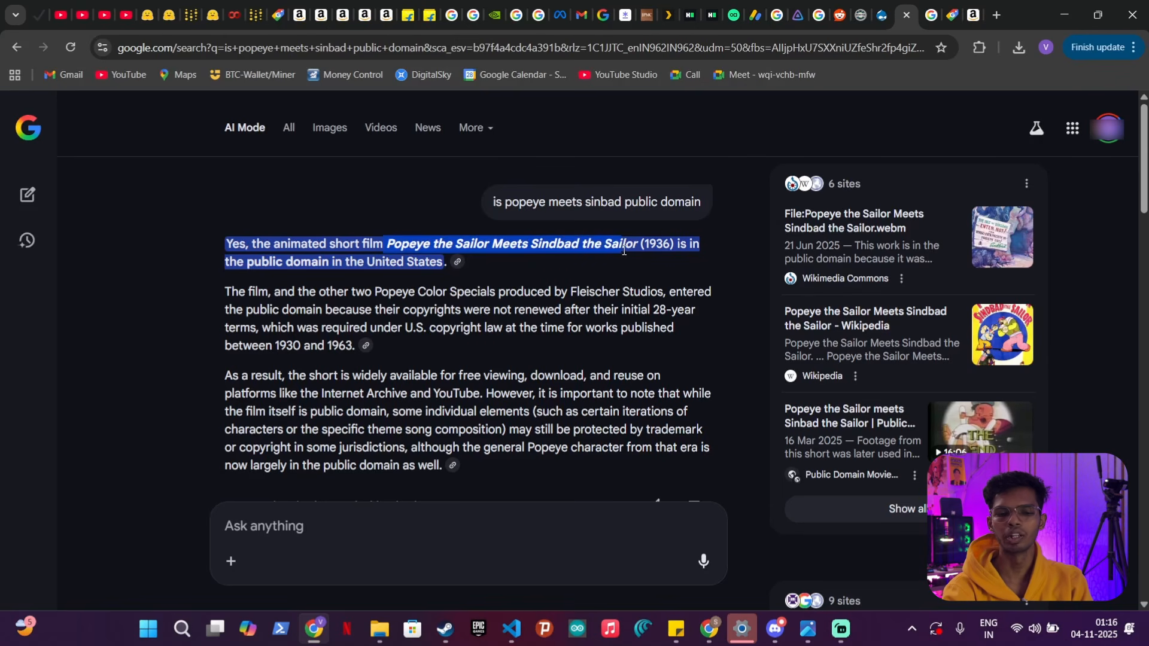
scroll(622, 249, down, 15)
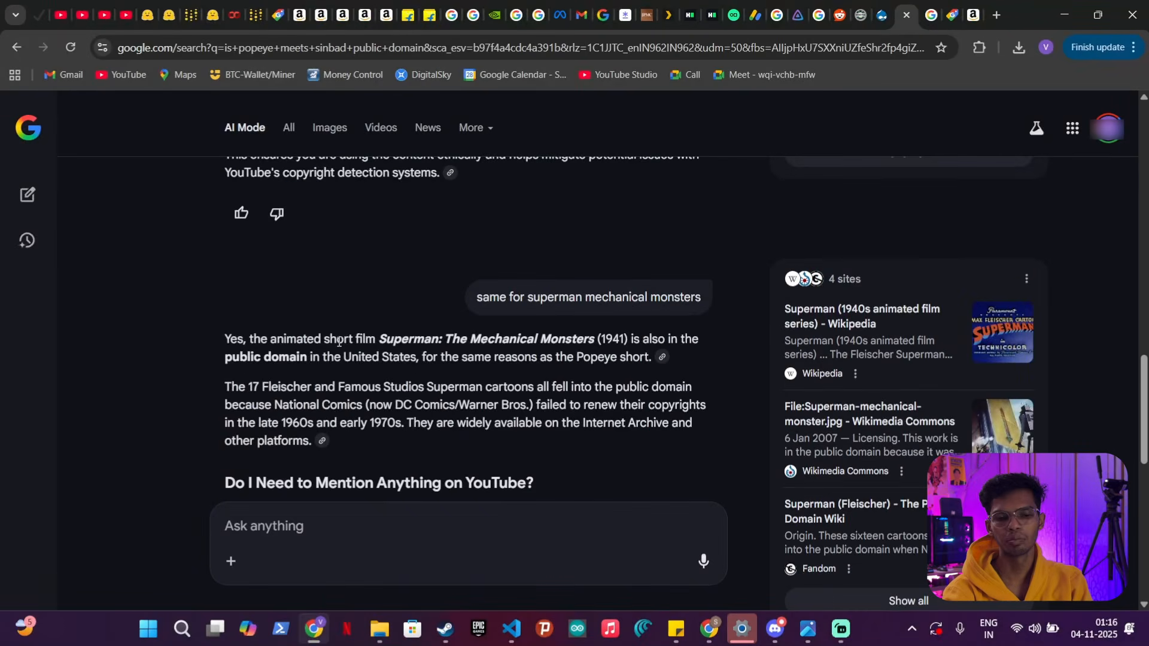
drag(376, 341, 601, 347)
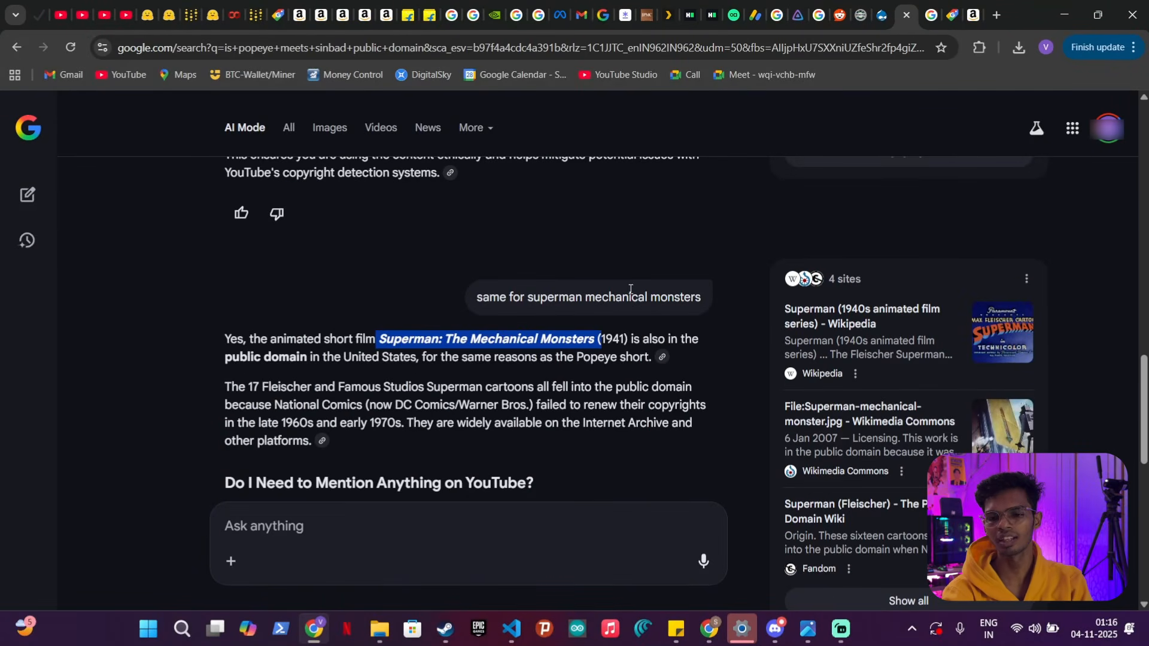
Switch back to Jellyfin and open the recently added Popeye movie for playback
click(713, 628)
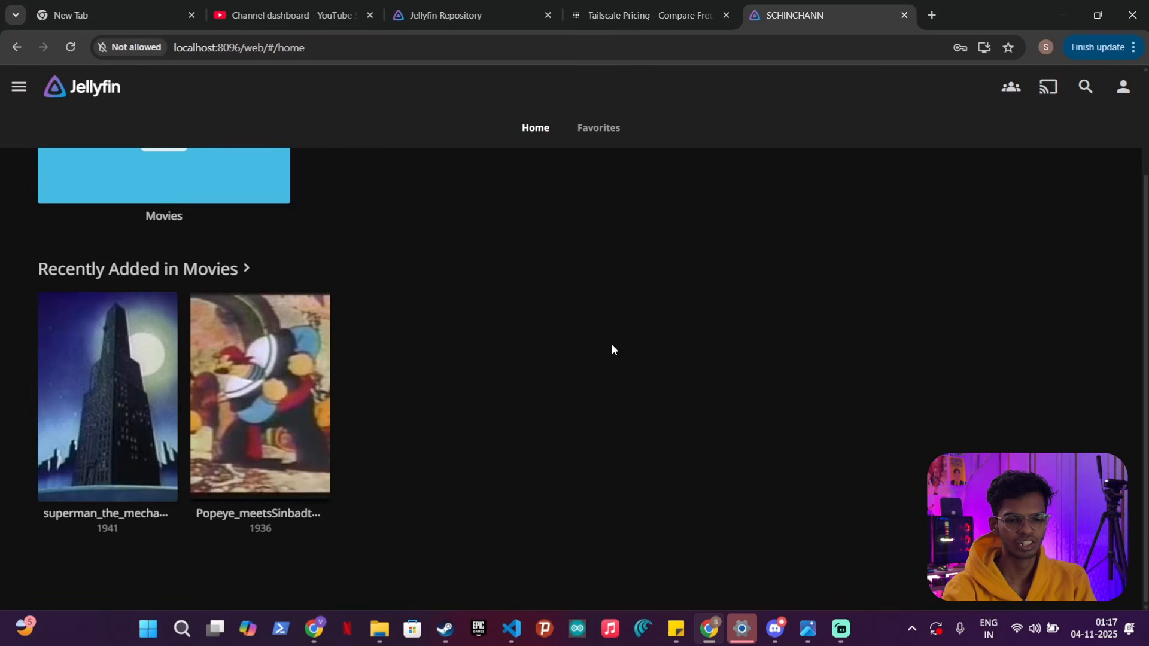
click(263, 403)
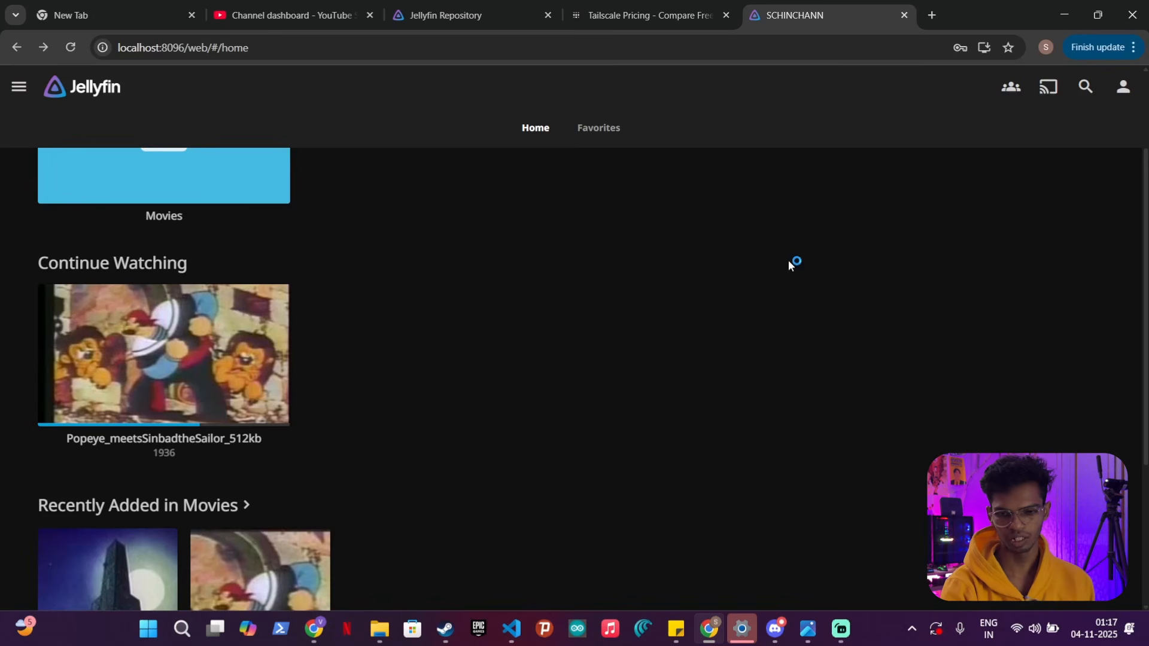
Switch to File Explorer, run tailscale-setup-1.90.6.exe, accept the license terms and start the installation
click(379, 628)
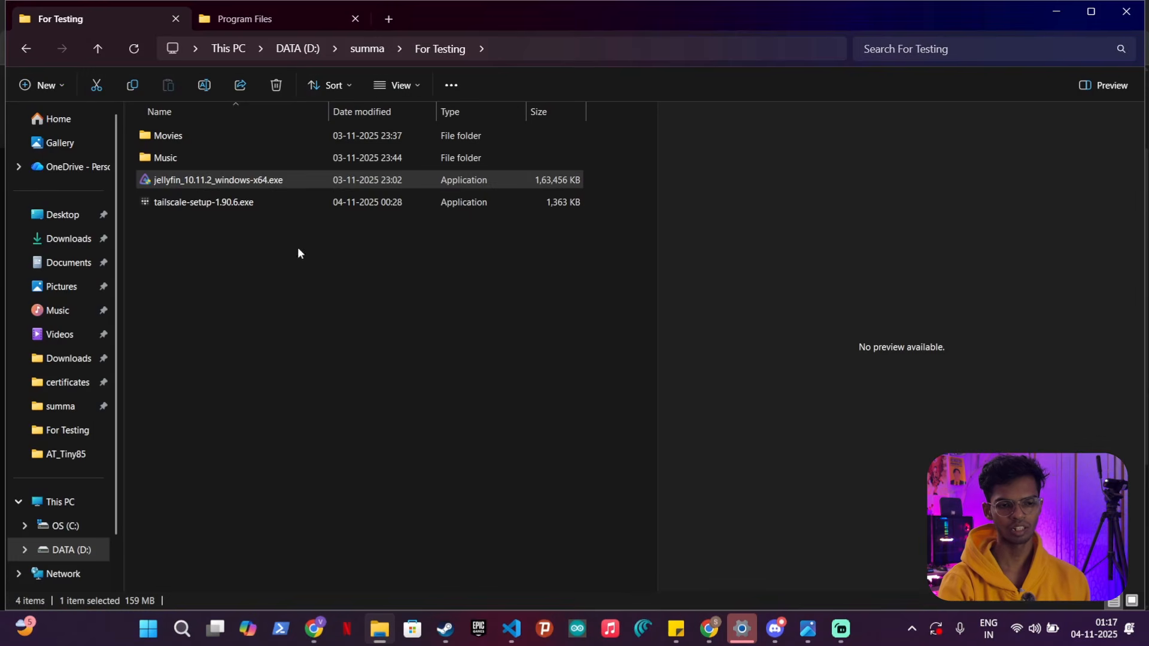
double_click(201, 207)
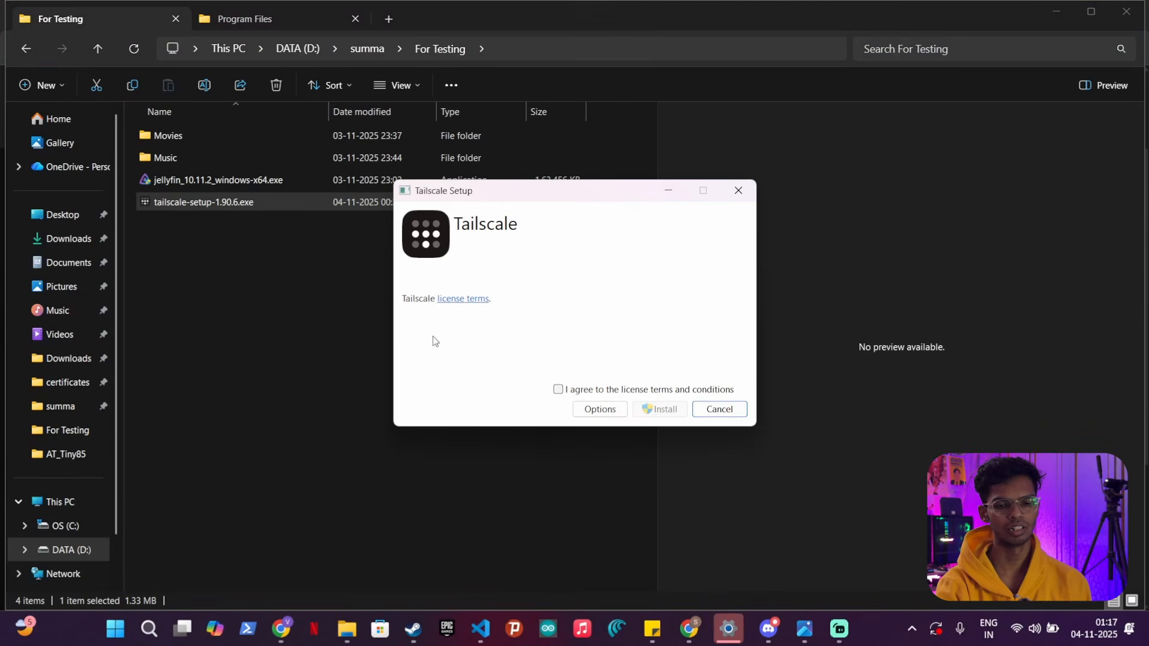
click(577, 393)
click(659, 409)
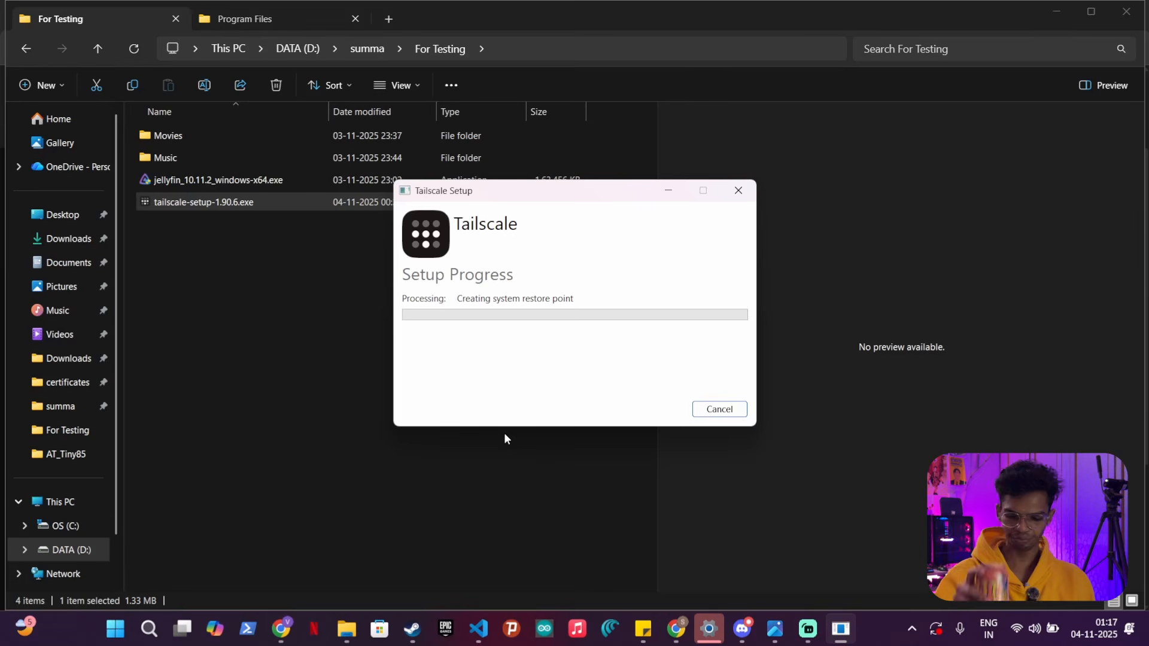
Sign in to Tailscale in the browser with the Google account
click(913, 626)
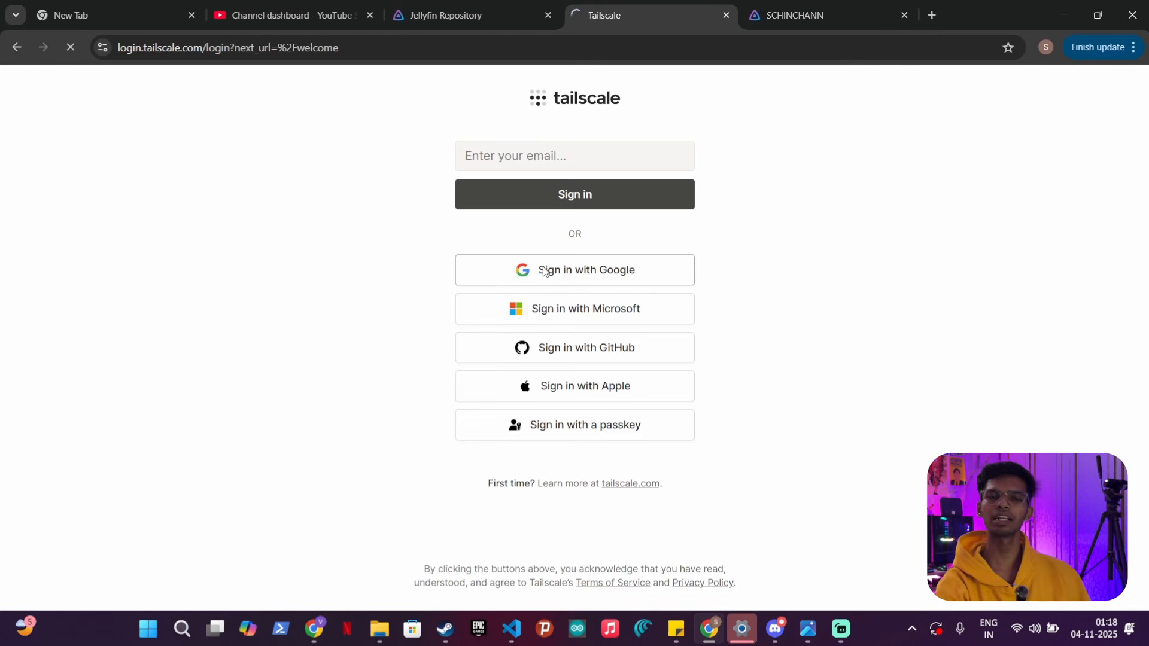
click(452, 284)
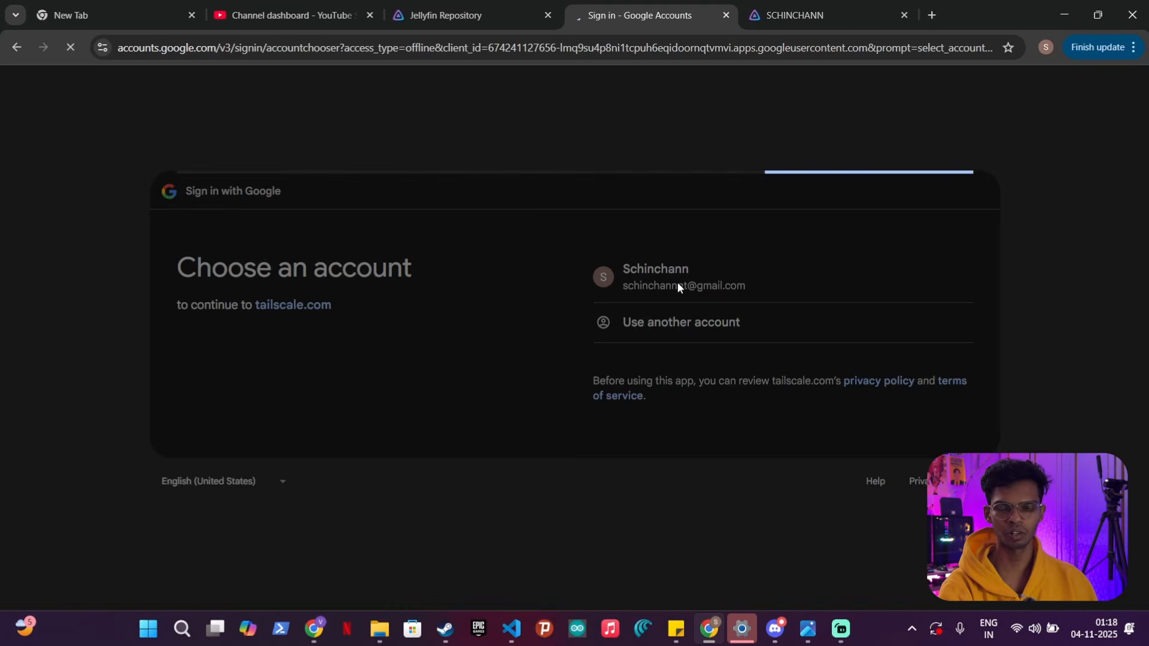
click(880, 477)
Complete the Tailscale survey with Personal or At-Home Use, Engineer and I don't use a VPN, and continue to adding the first device
click(328, 252)
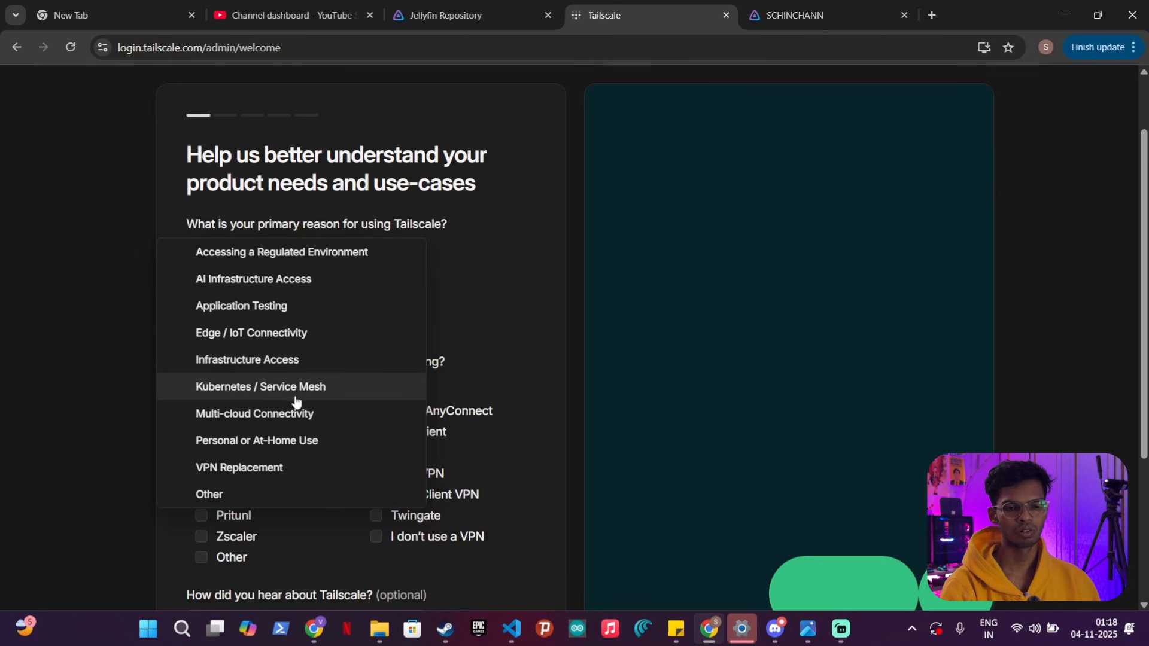
click(273, 440)
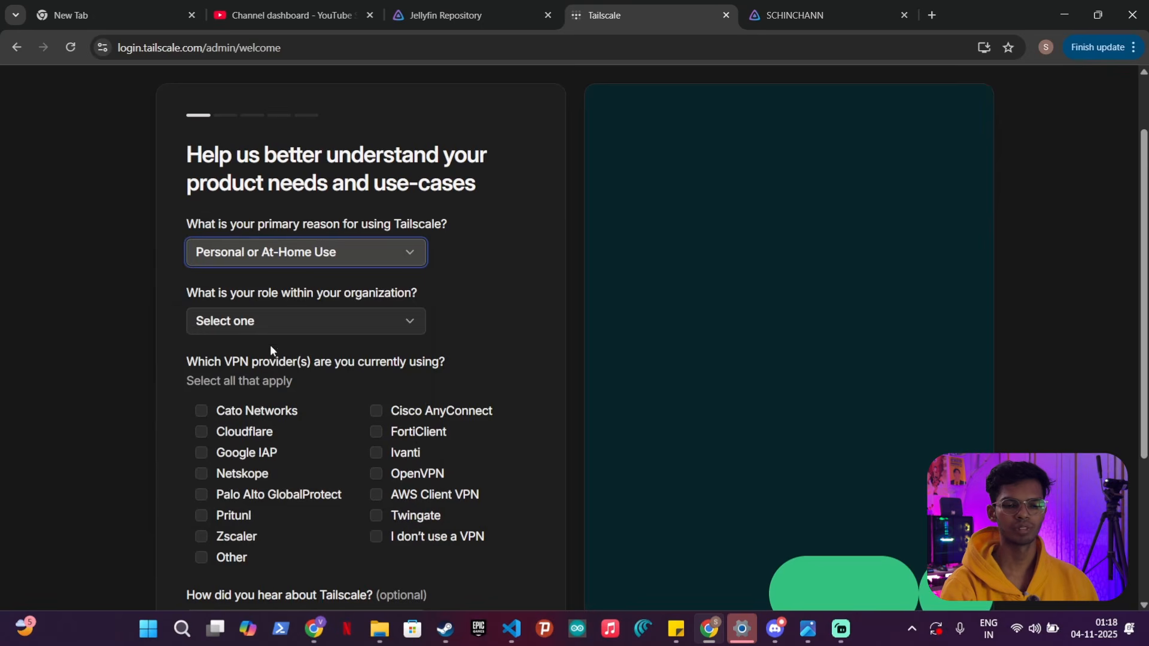
click(272, 327)
click(218, 321)
scroll(359, 419, down, 2)
click(376, 428)
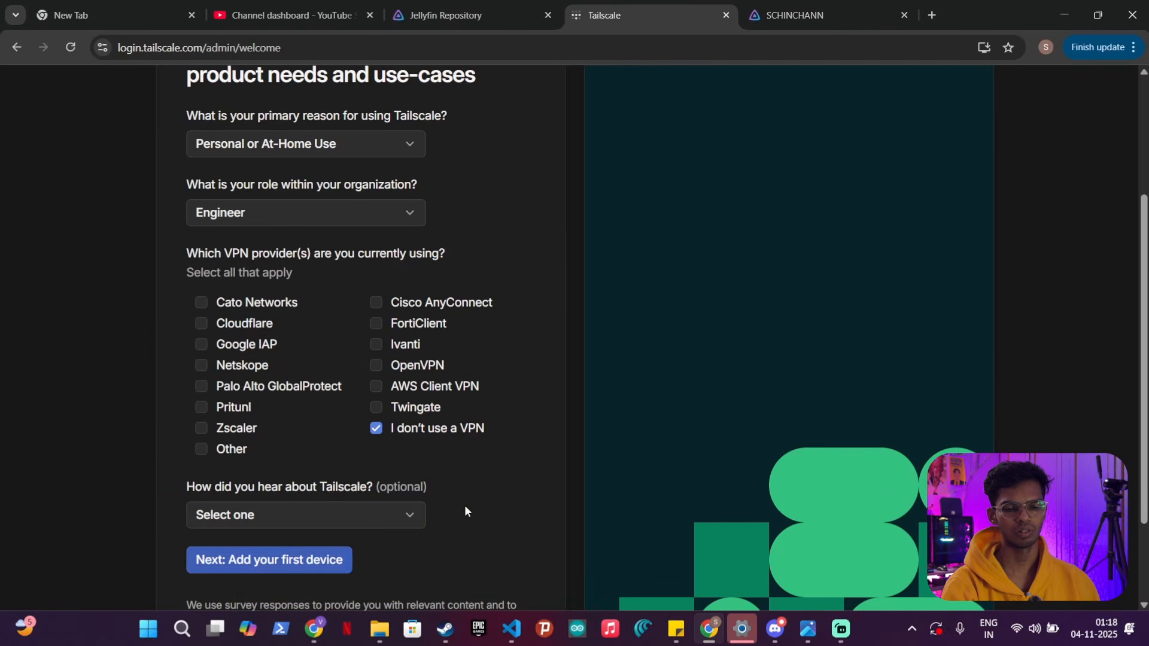
scroll(267, 573, down, 2)
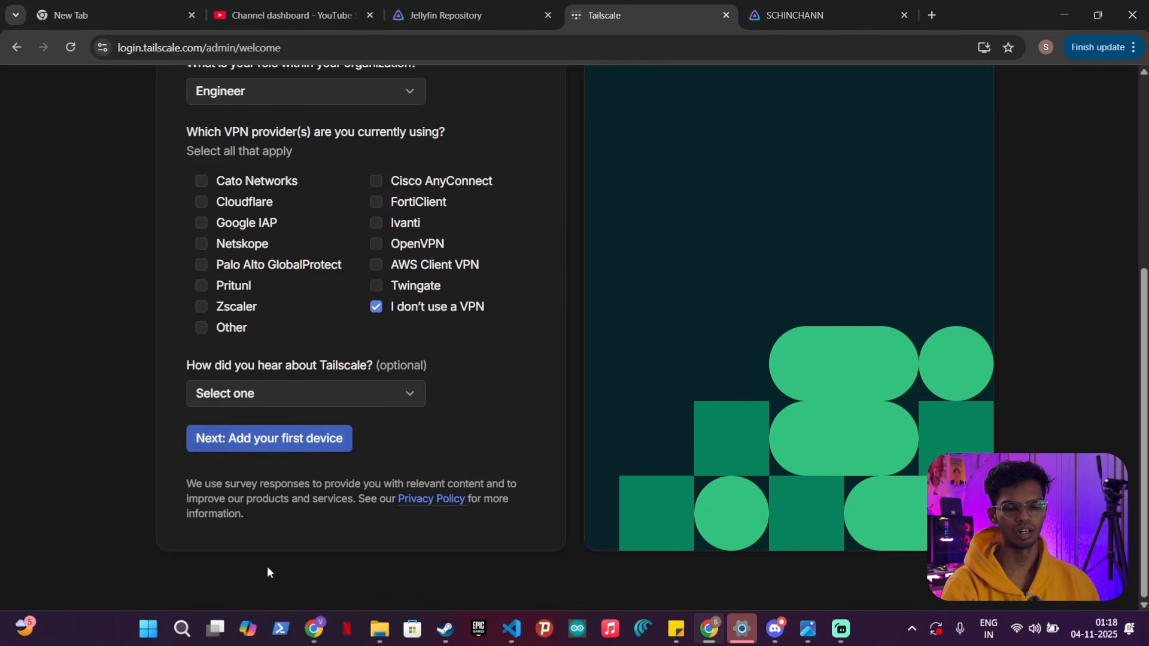
click(268, 439)
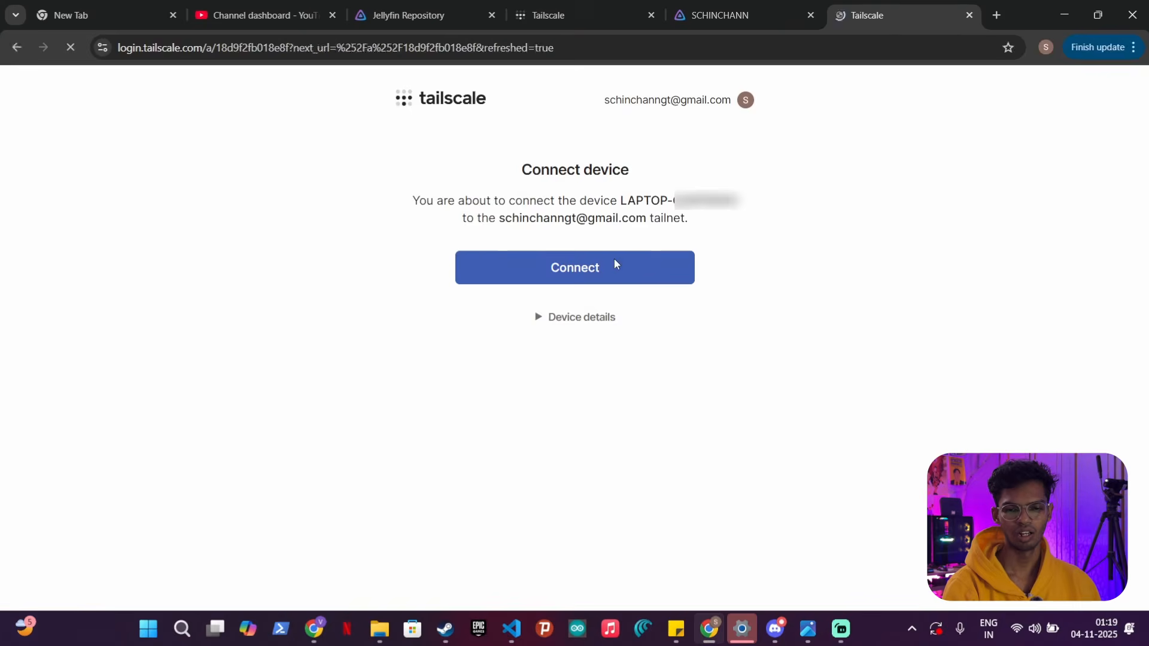
Connect the laptop to the tailnet and highlight its Tailscale IP address on the welcome page
click(615, 264)
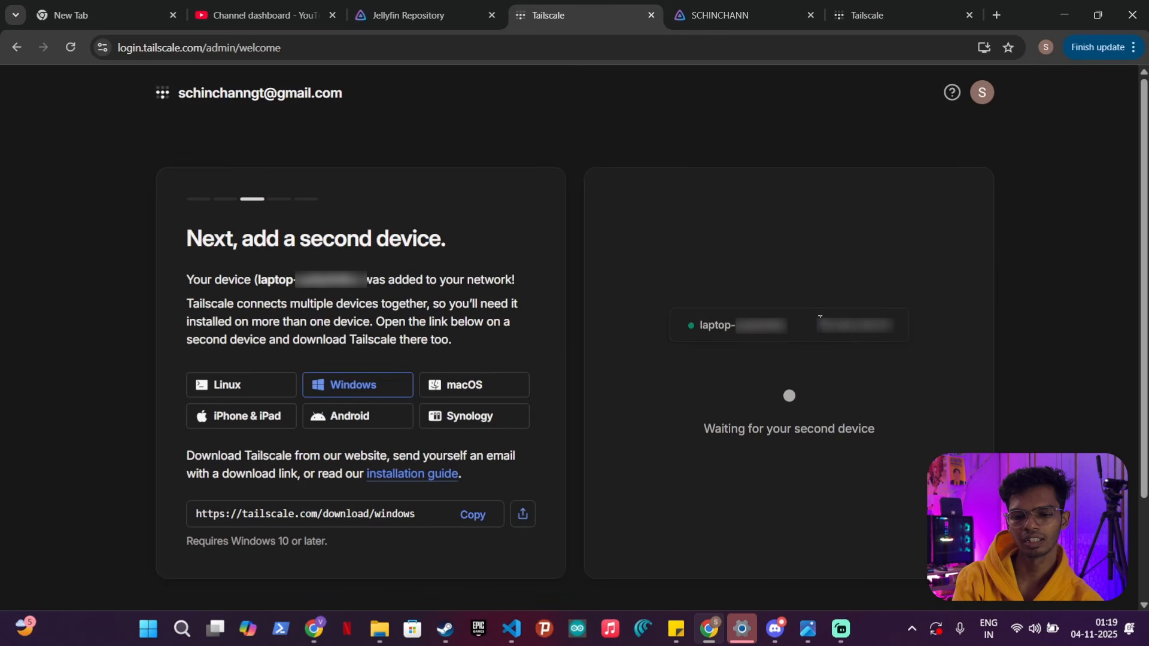
drag(819, 324, 896, 331)
click(896, 358)
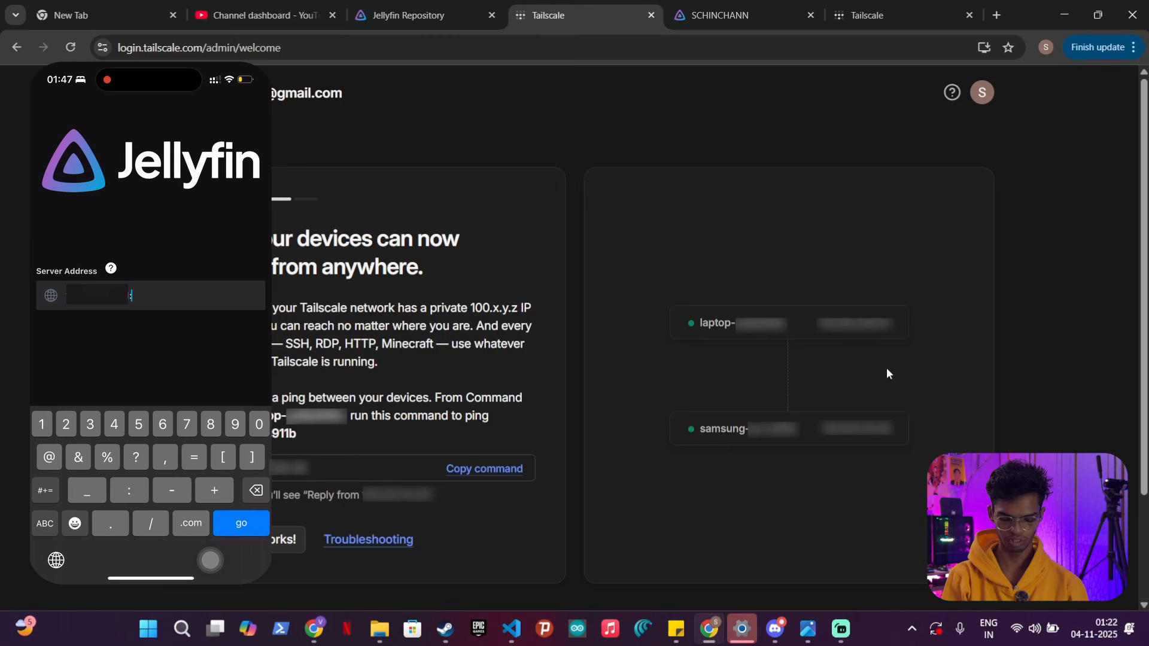
Highlight the port in the Jellyfin web address on the laptop and complete the phone app's server address with port 8096, then connect
click(733, 16)
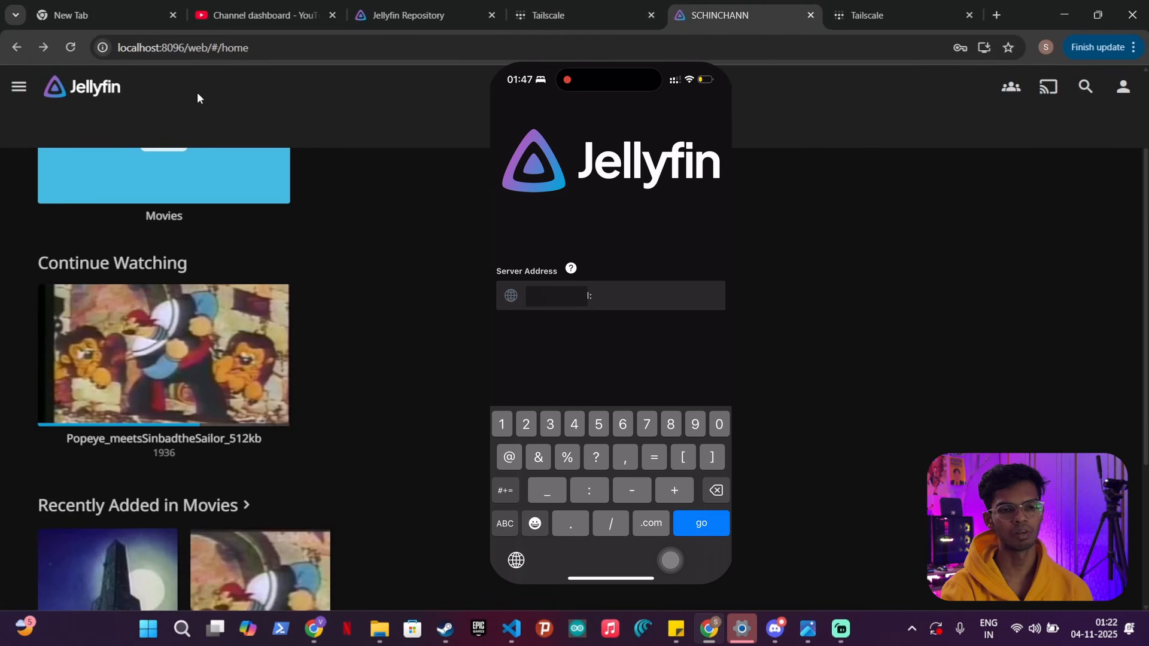
drag(184, 47, 163, 48)
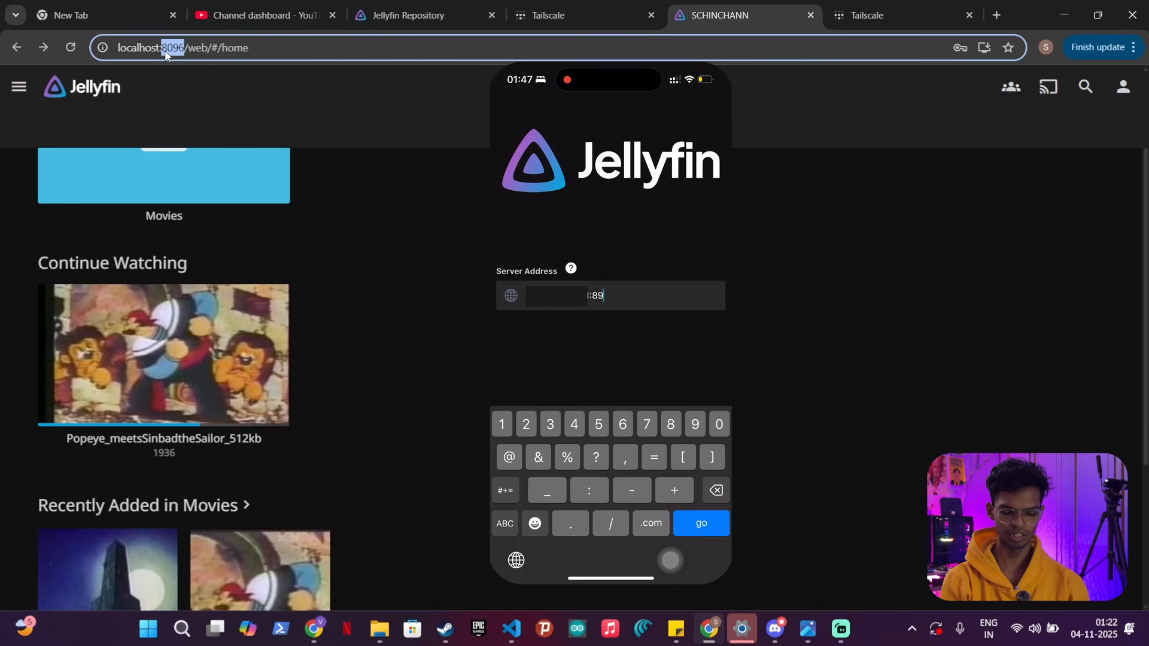
text(096)
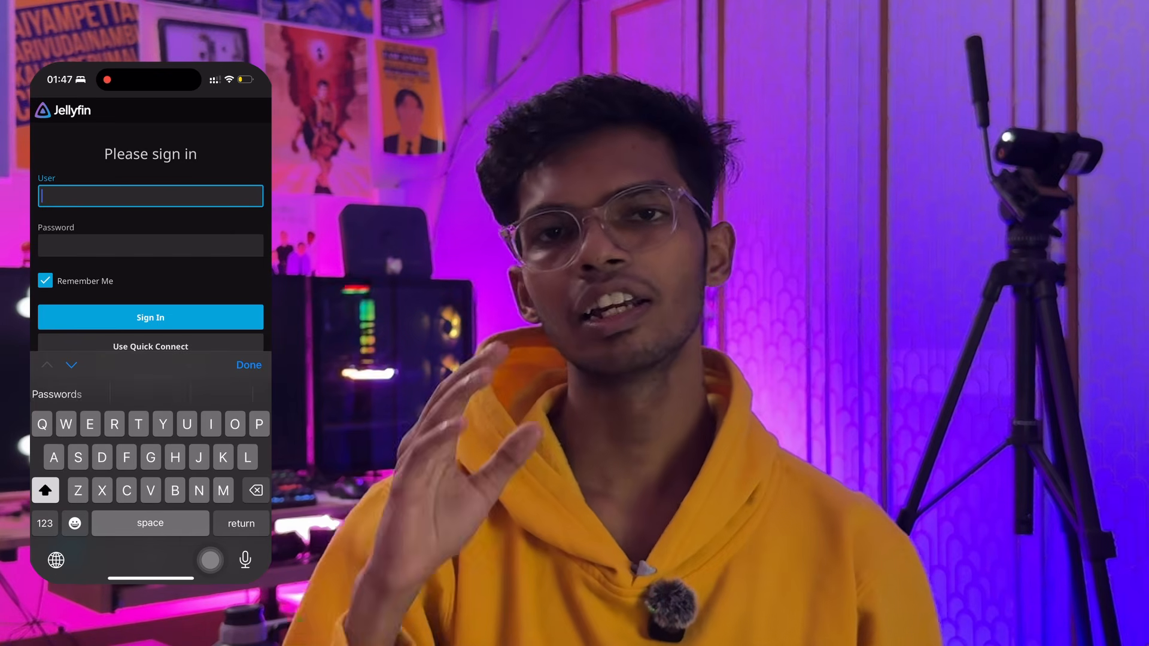
Sign in to the Jellyfin server in the phone app with the account's user name and browse the home page down to Recently Added in Movies
text(SC)
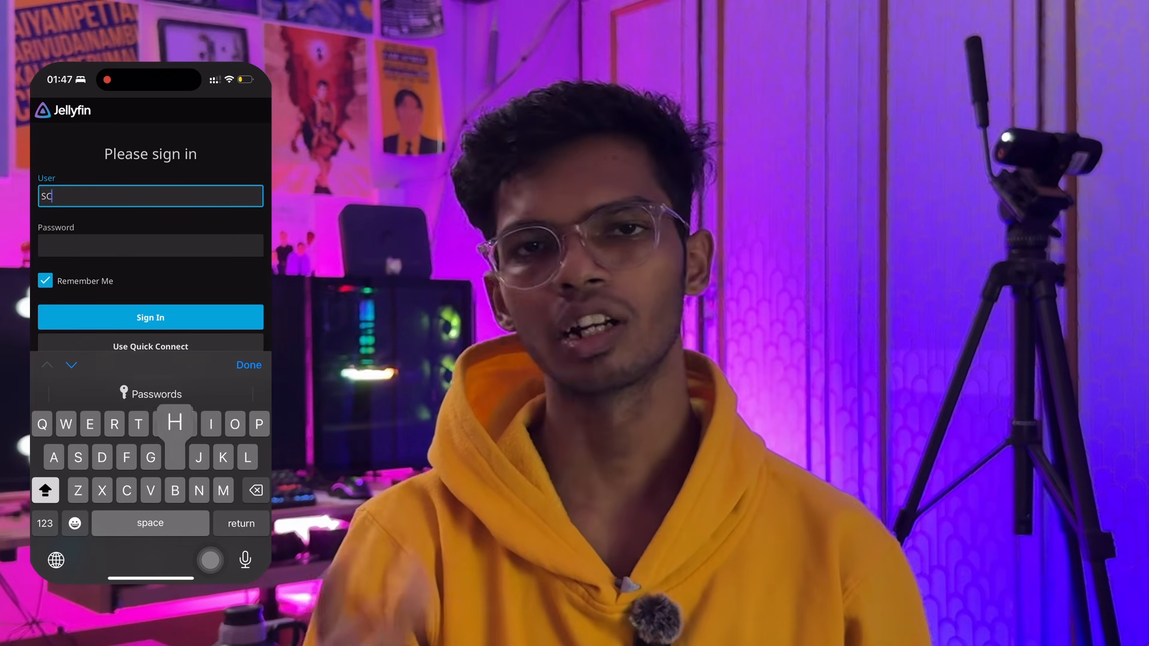
text(HINCHANN)
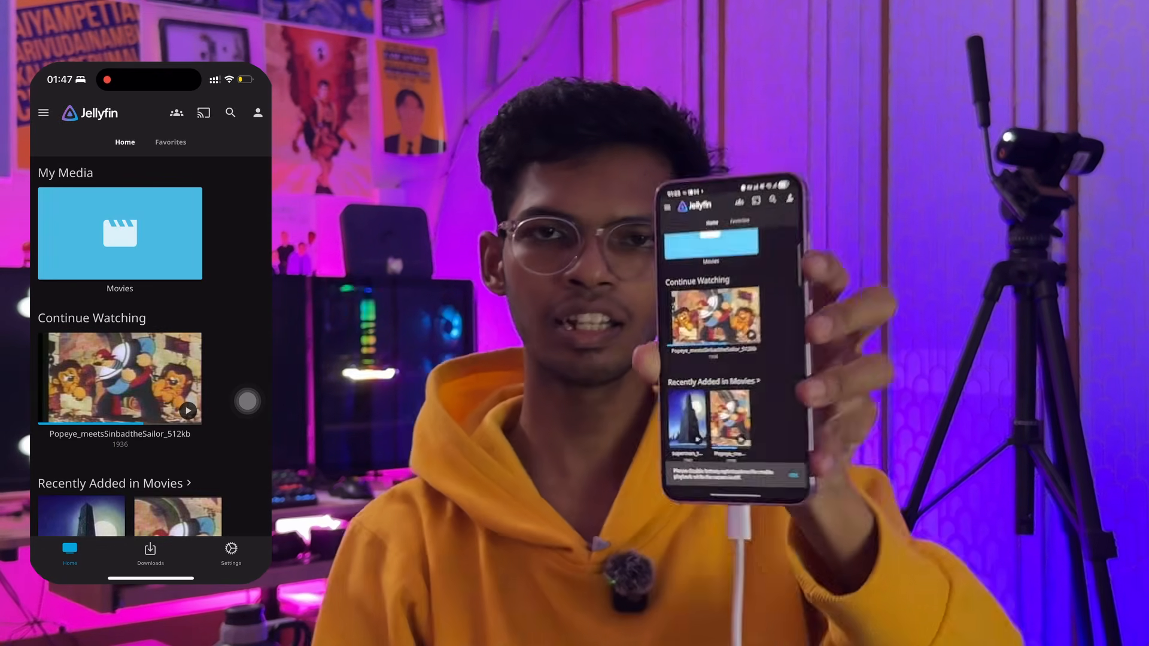
scroll(151, 342, up, 2)
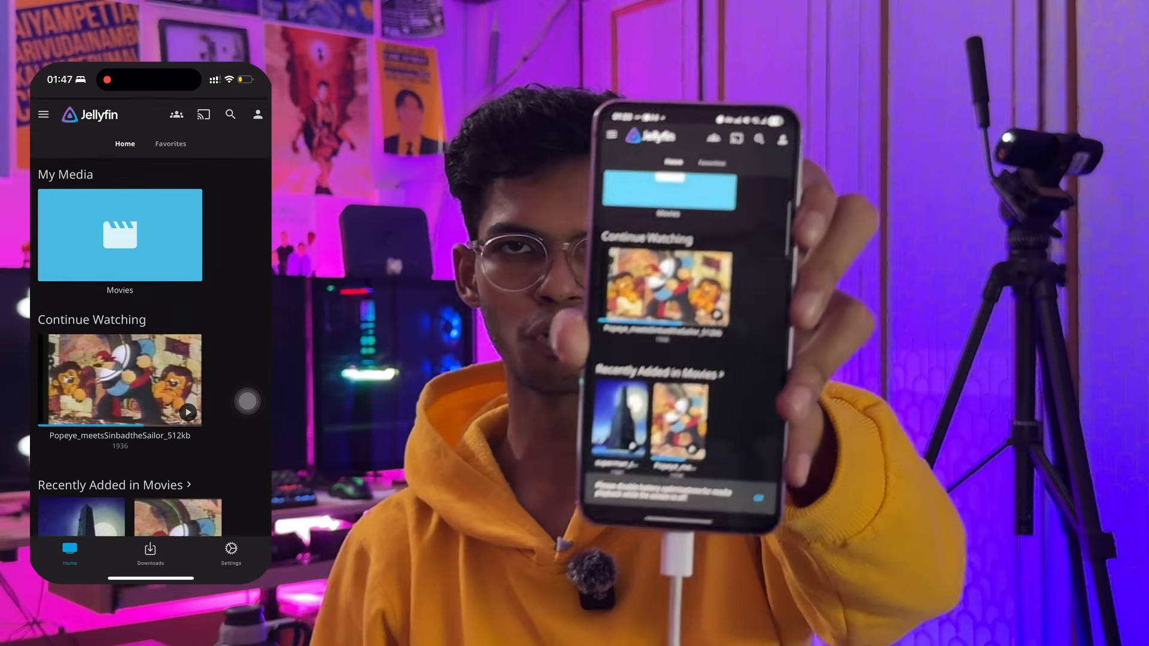
scroll(150, 341, down, 3)
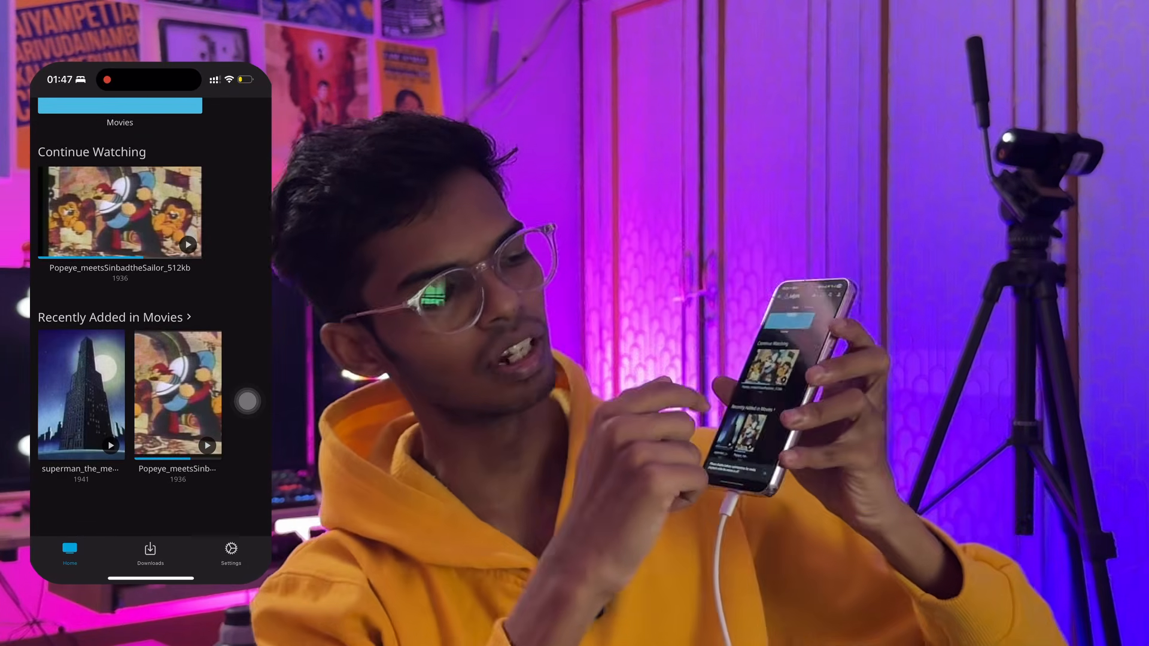